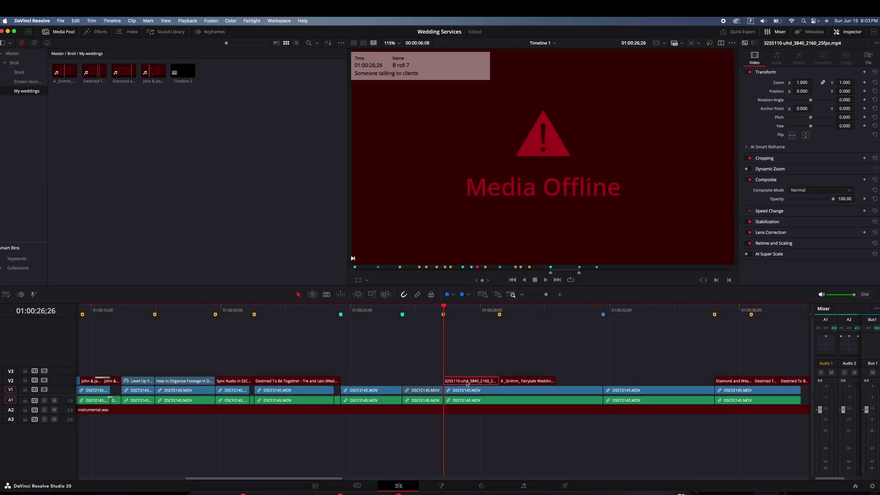
- Find the offline "Destined To Be Together" clip from track V2 in the media pool
right_click(468, 384)
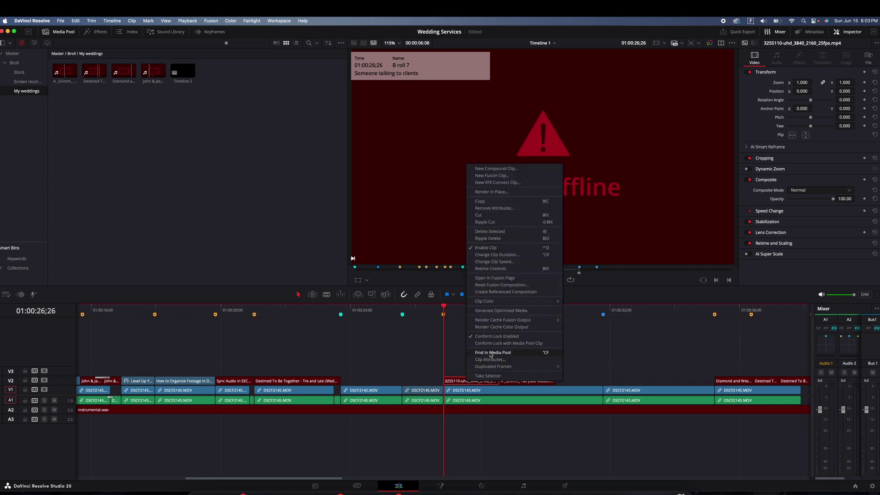
left_click(391, 351)
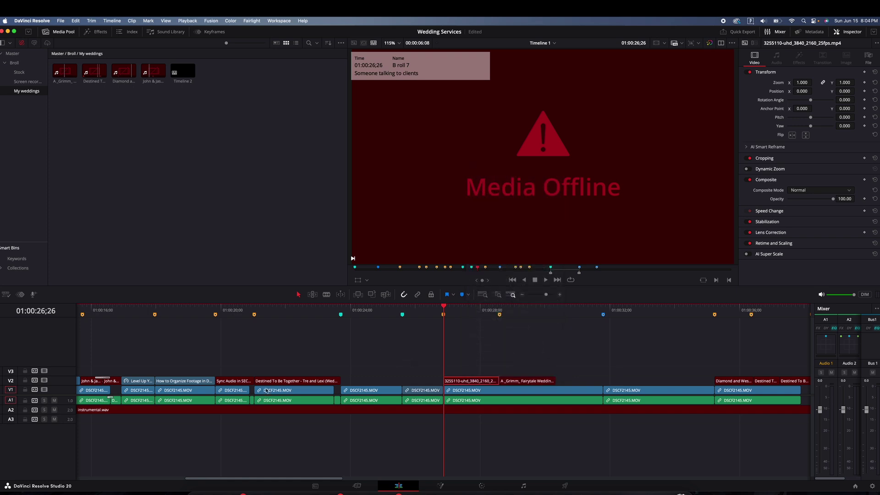
left_click(281, 316)
left_click(296, 383)
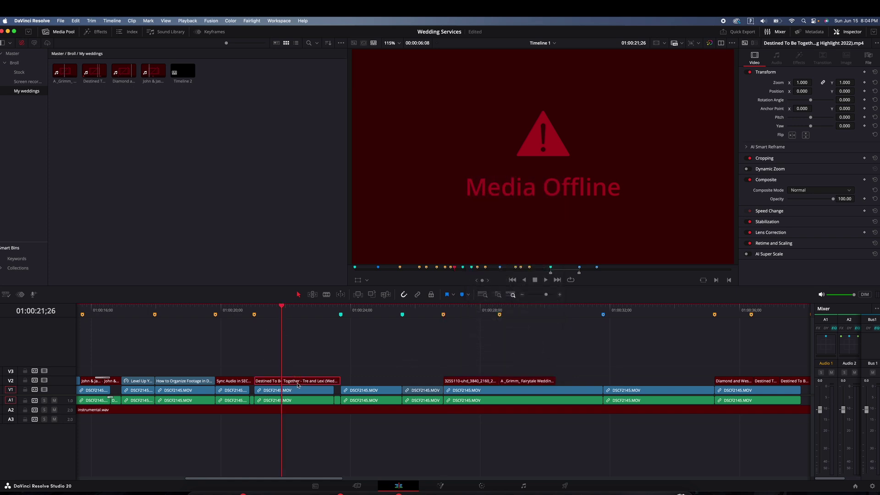
right_click(297, 383)
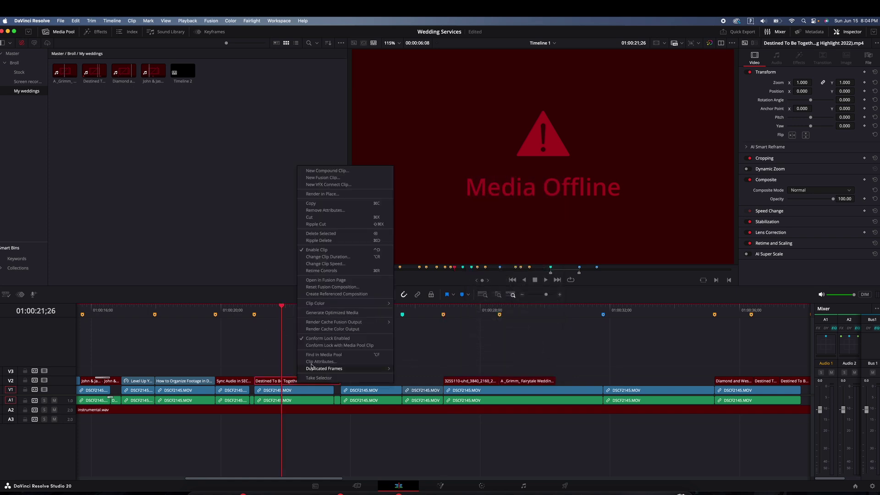
left_click(315, 356)
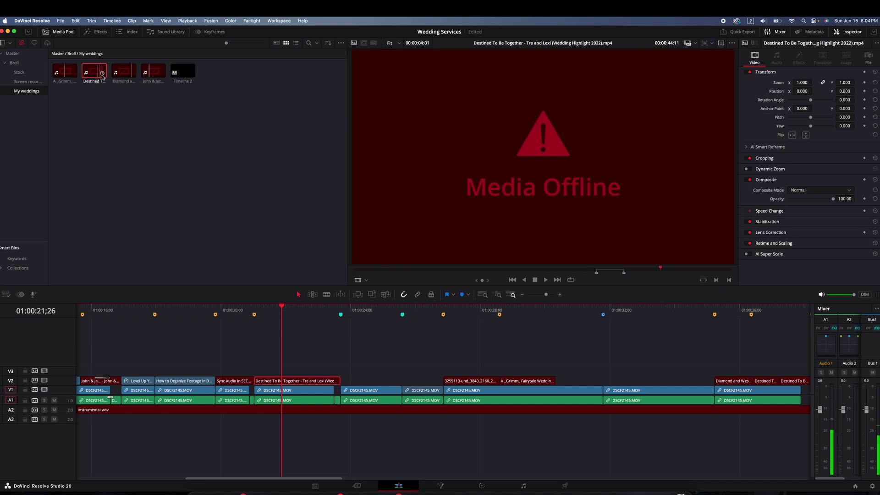
- Try to reveal the source file of the "Destined To Be Together" media pool clip in Finder
left_click(198, 167)
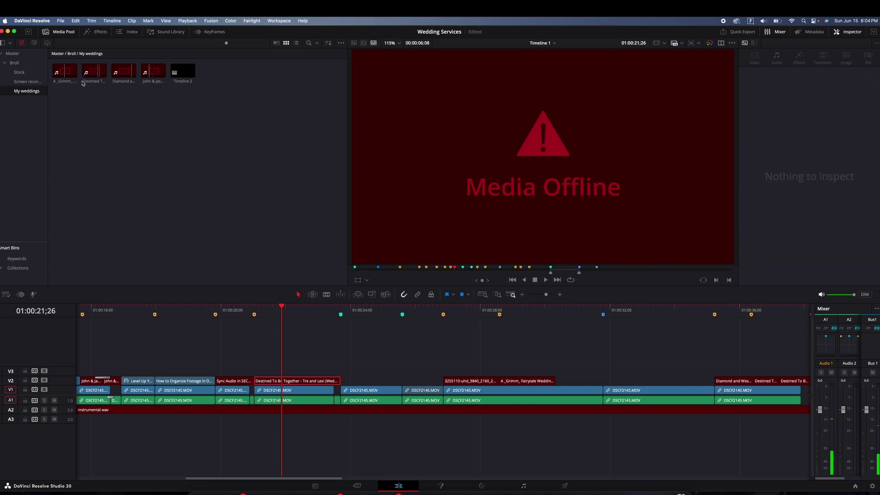
right_click(94, 74)
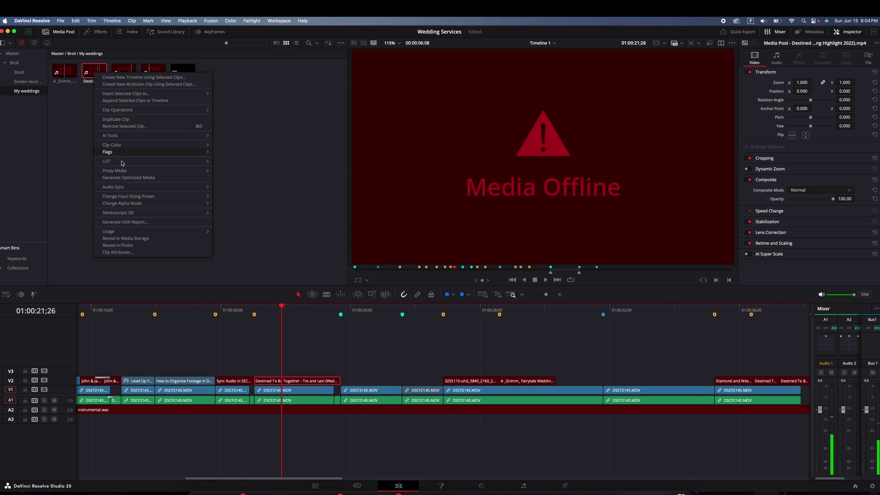
left_click(118, 245)
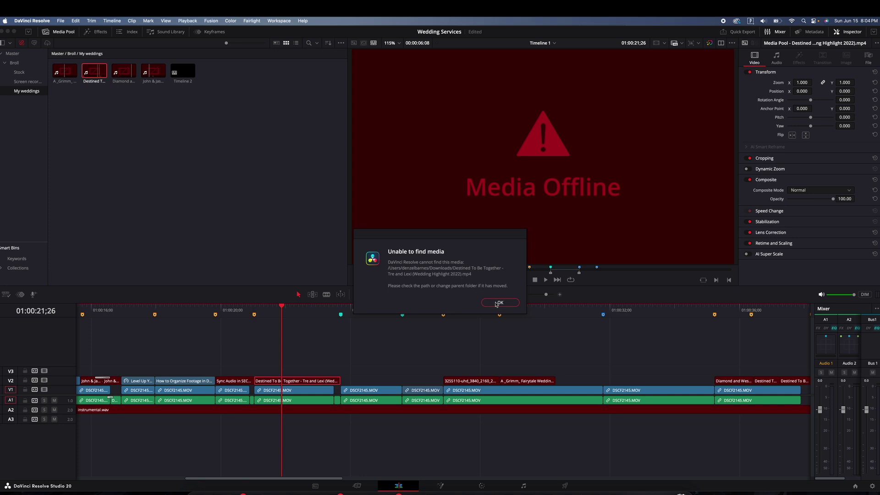
left_click(497, 303)
left_click(154, 190)
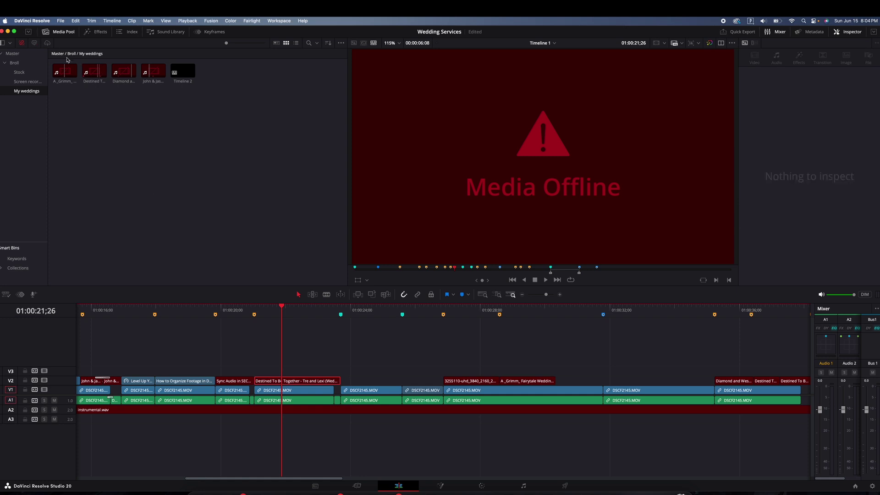
left_click(118, 95)
left_click_drag(118, 95, 66, 74)
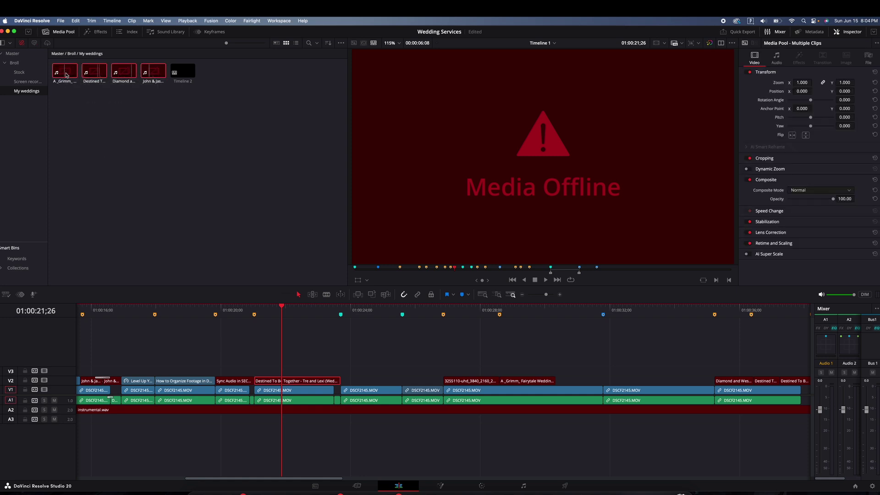
right_click(78, 117)
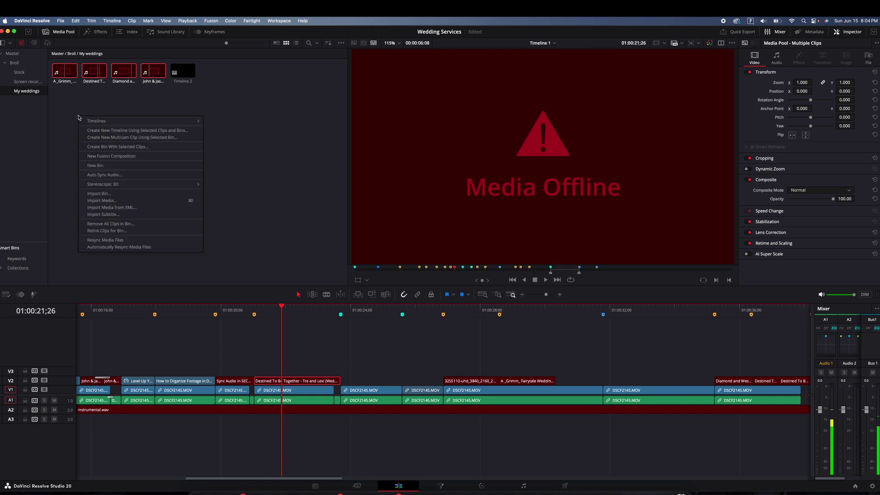
left_click(129, 177)
left_click(130, 175)
- Relink the My weddings bin to the Wedding Editor folder inside _Images By Zel/Editing Business Promos on the IBZ SSD, and preview the clip at 01:00:21;14
right_click(133, 169)
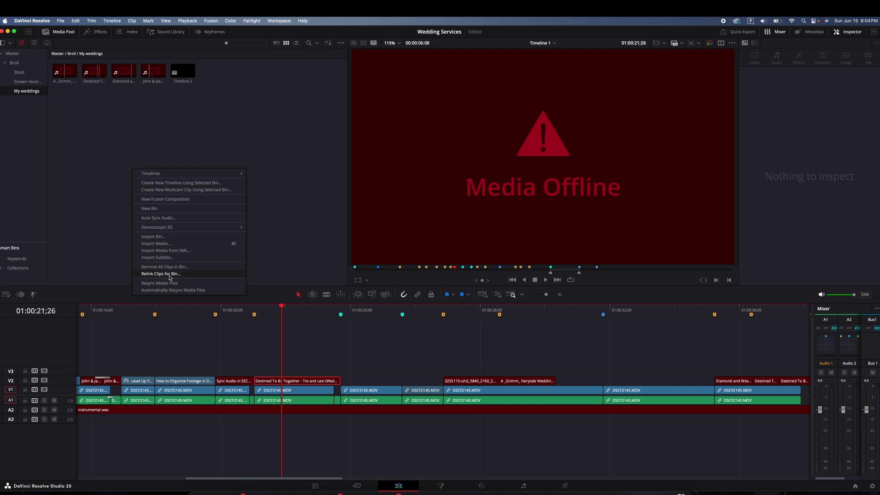
left_click(170, 274)
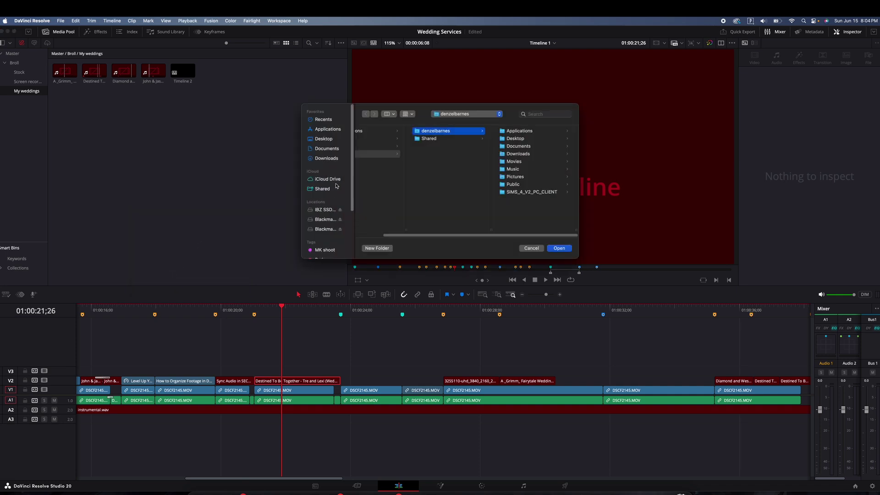
left_click(325, 210)
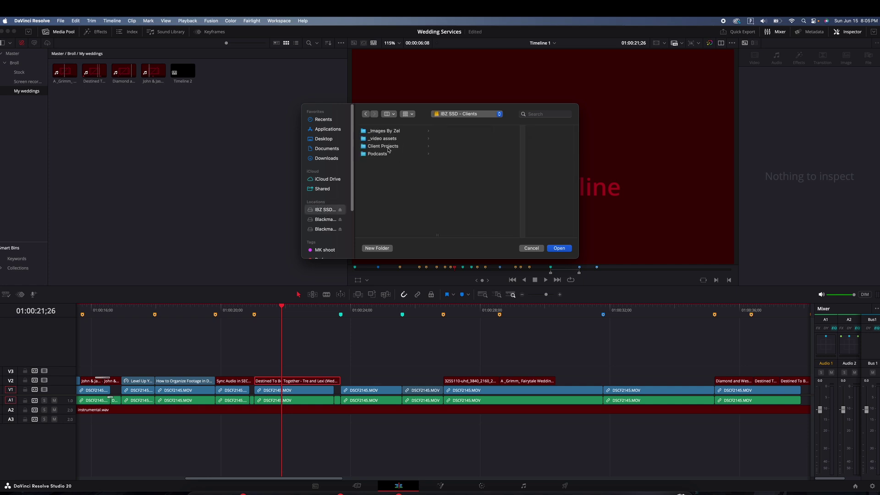
left_click(392, 131)
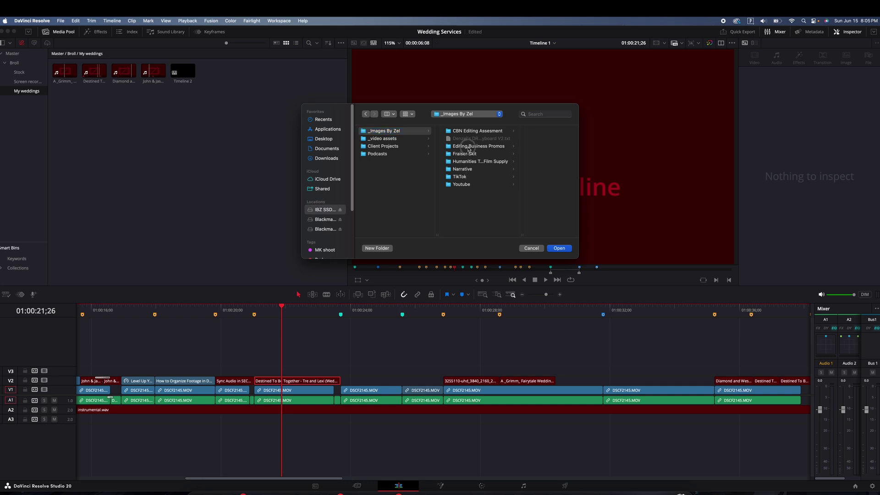
left_click(469, 147)
left_click(518, 139)
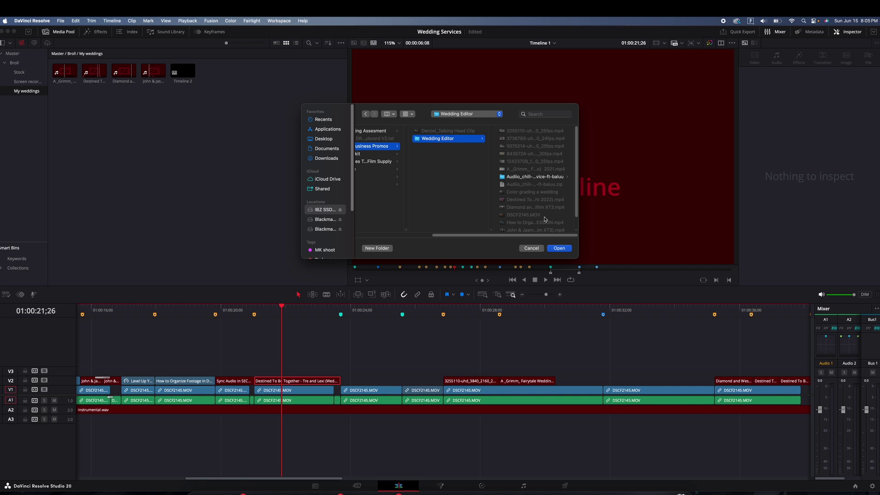
left_click(559, 248)
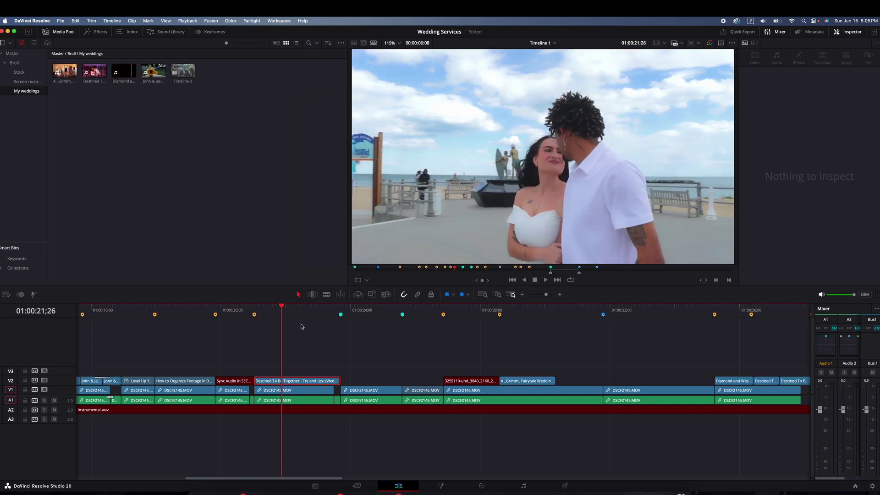
left_click_drag(292, 316, 270, 321)
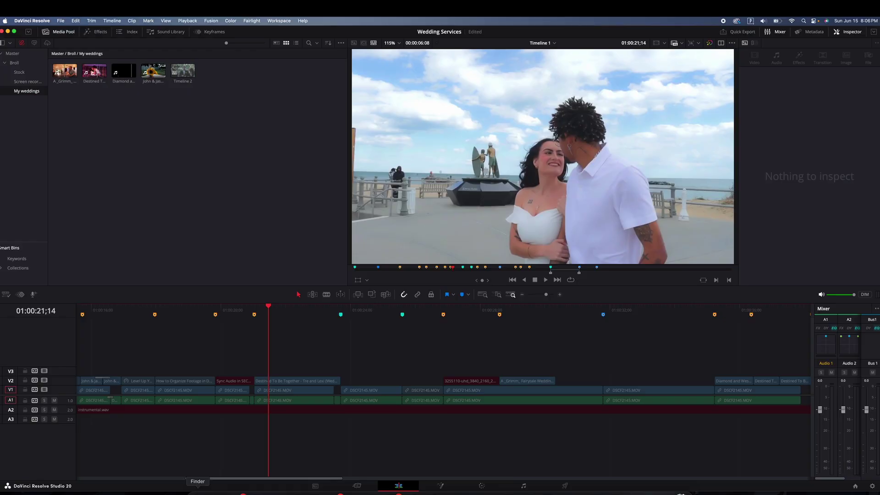
- Switch to Finder and open the Wedding Editor folder inside Editing Business Promos on the IBZ SSD drive
left_click(198, 492)
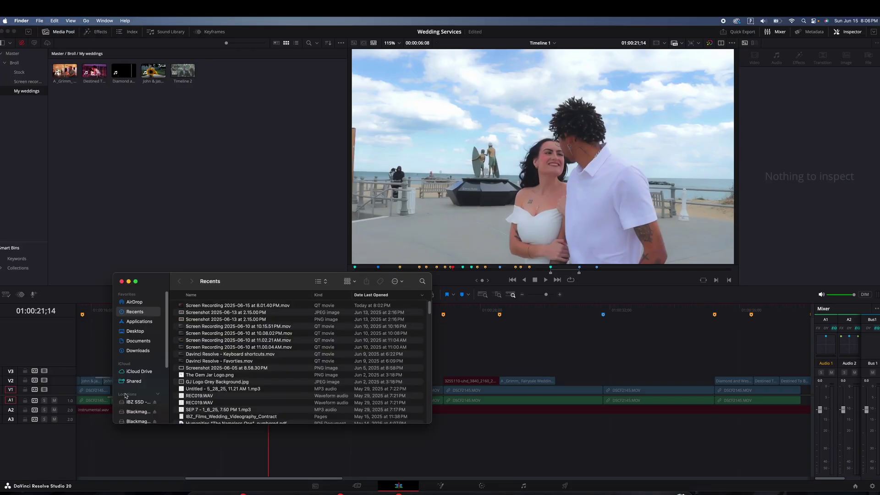
left_click(134, 402)
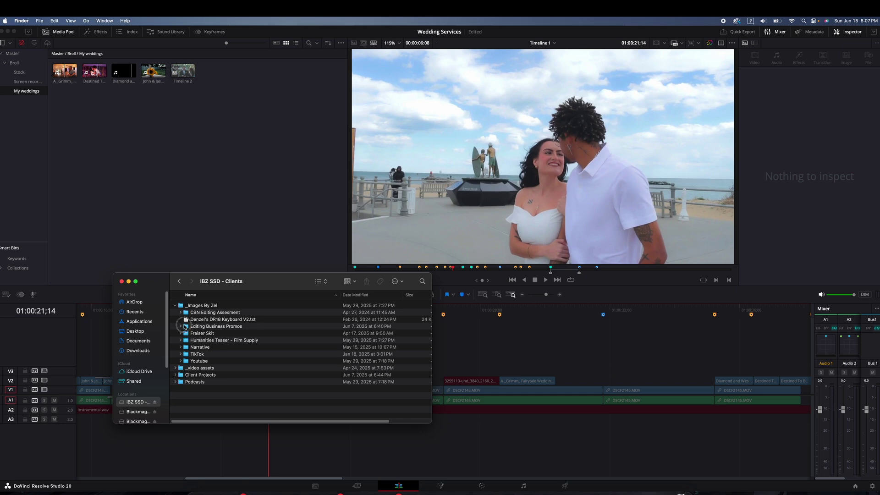
double_click(185, 327)
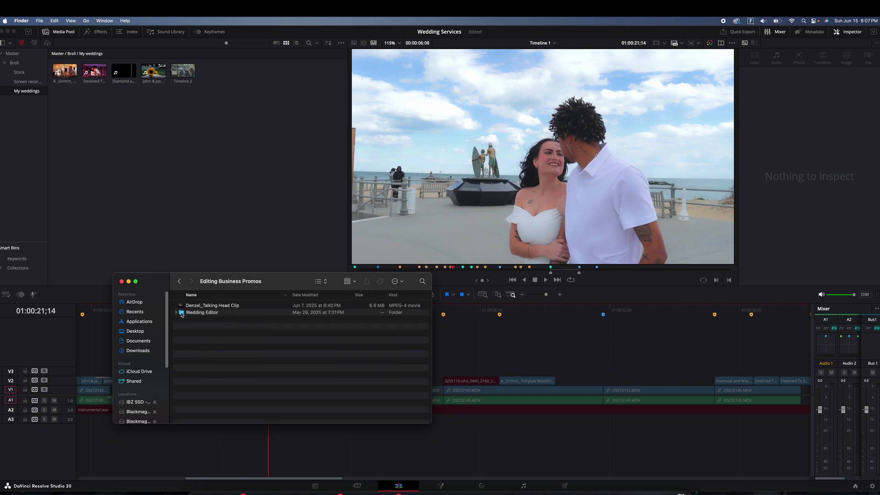
double_click(182, 313)
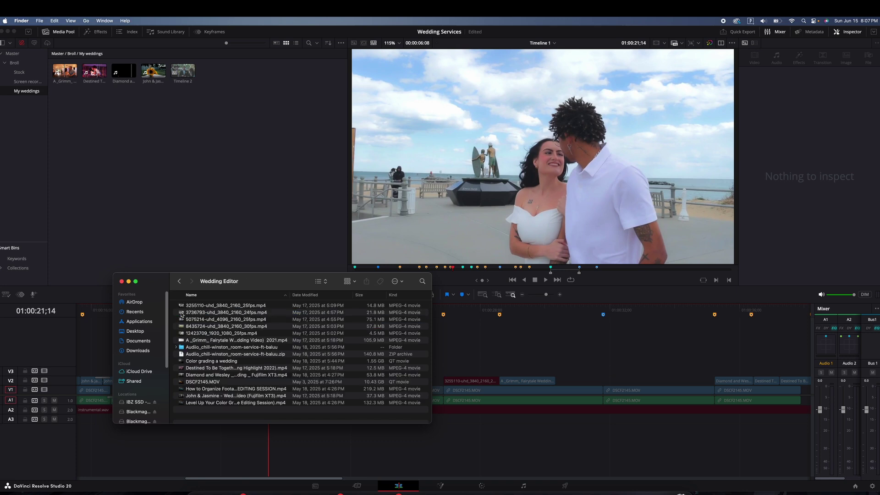
left_click(208, 363)
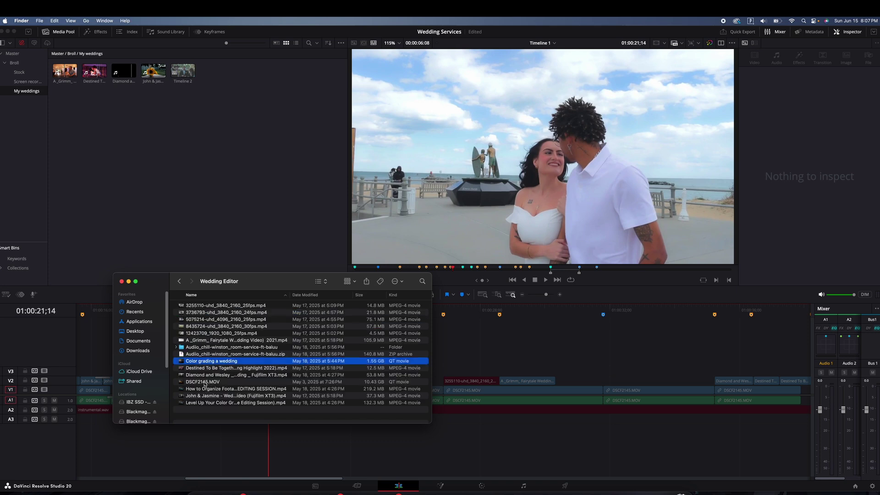
left_click(206, 375, "shift")
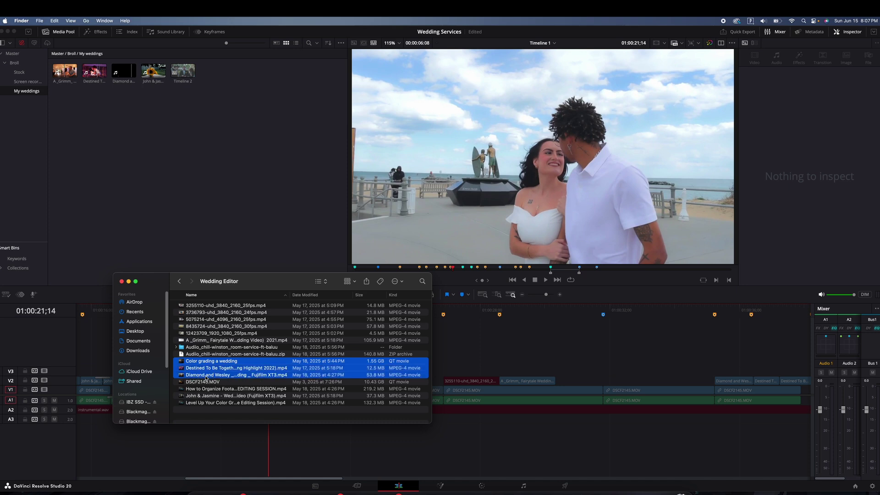
right_click(207, 396)
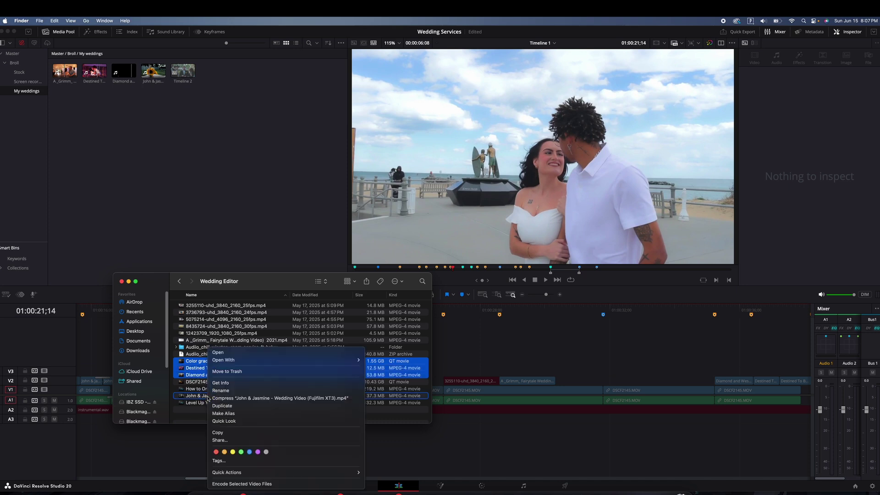
left_click(195, 368)
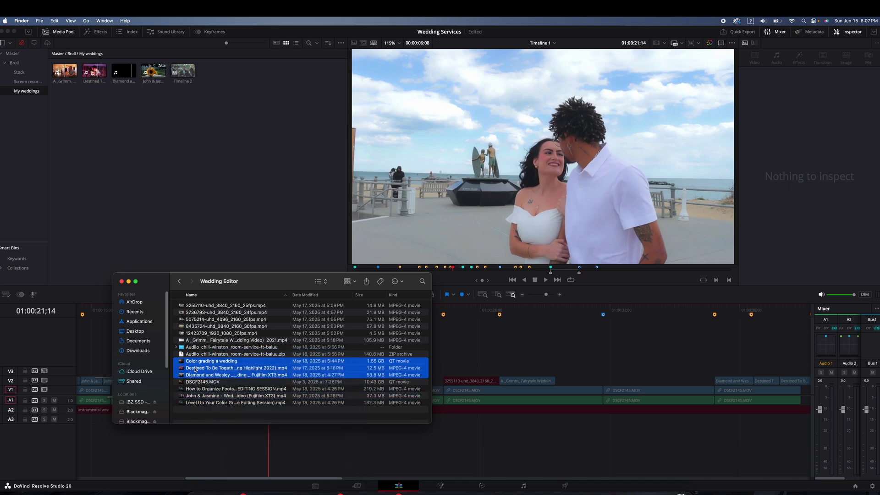
left_click(196, 396)
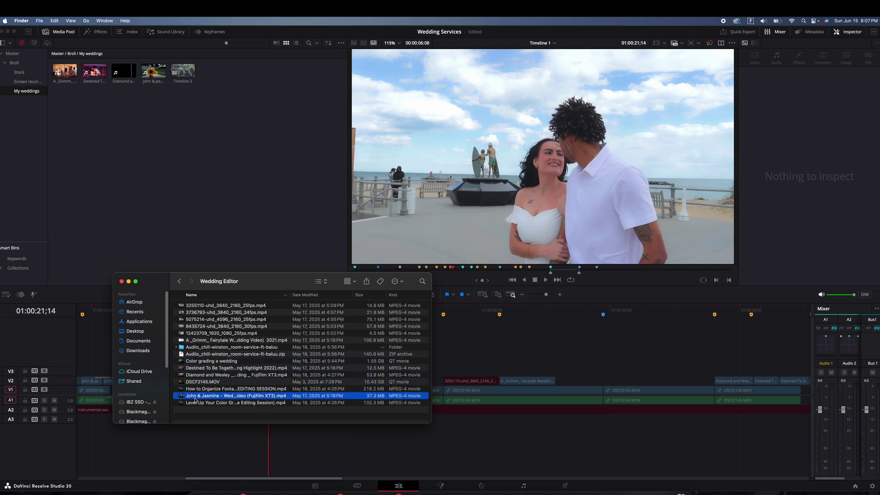
- Group the six videos from "Color grading a wedding" to "Level Up Your Color", excluding DSCF2145.MOV, in a new folder named "Wedding broll"
left_click(193, 361)
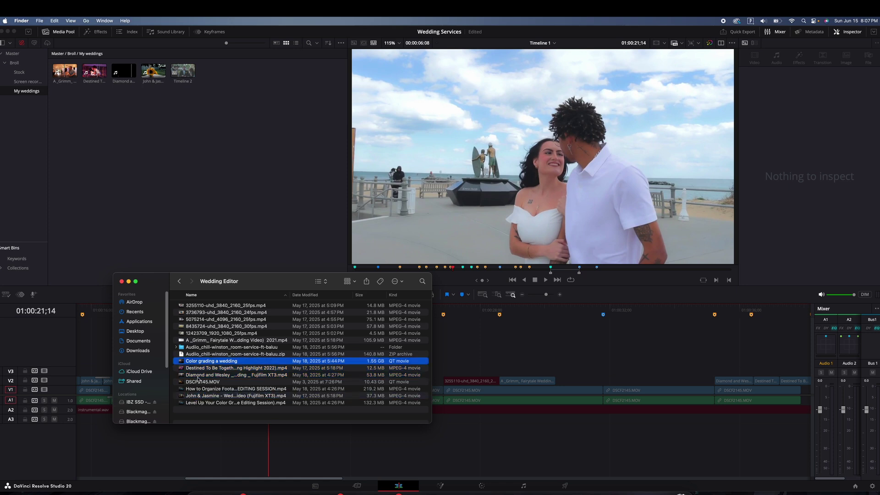
left_click(198, 375, "shift")
left_click(199, 388, "super")
left_click(199, 395, "super")
left_click(199, 402, "super")
right_click(200, 406)
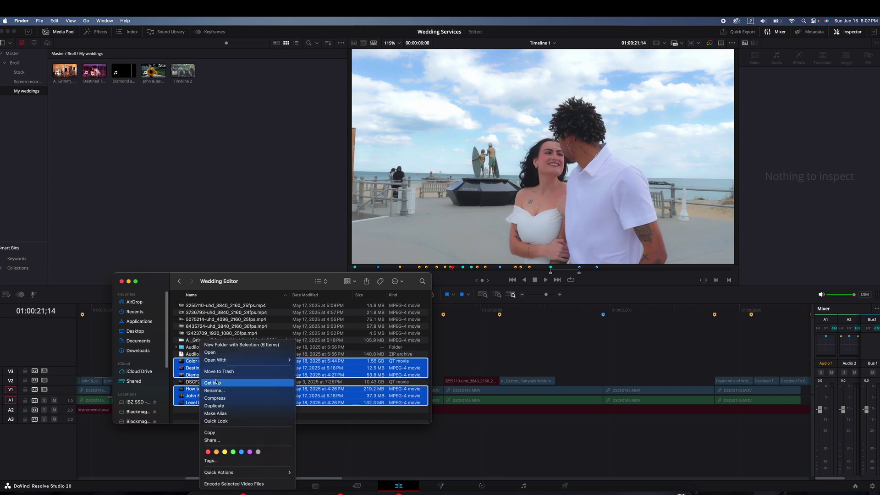
left_click(227, 352)
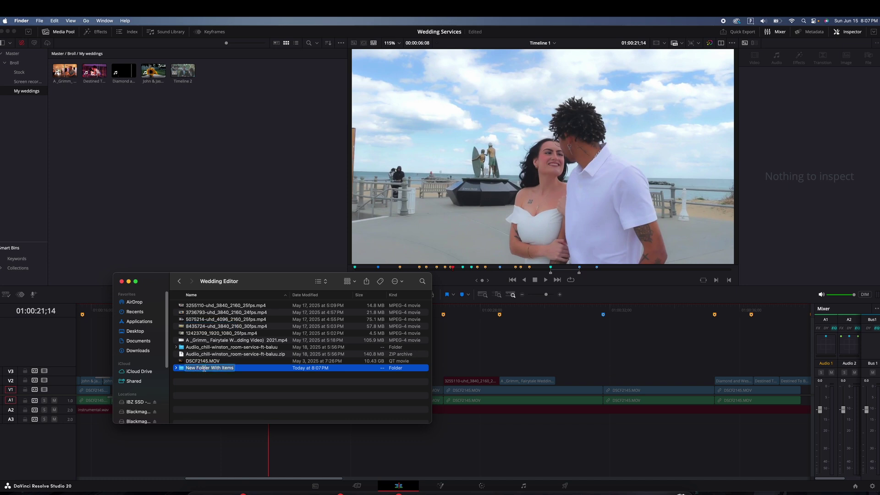
type("Wedding bro")
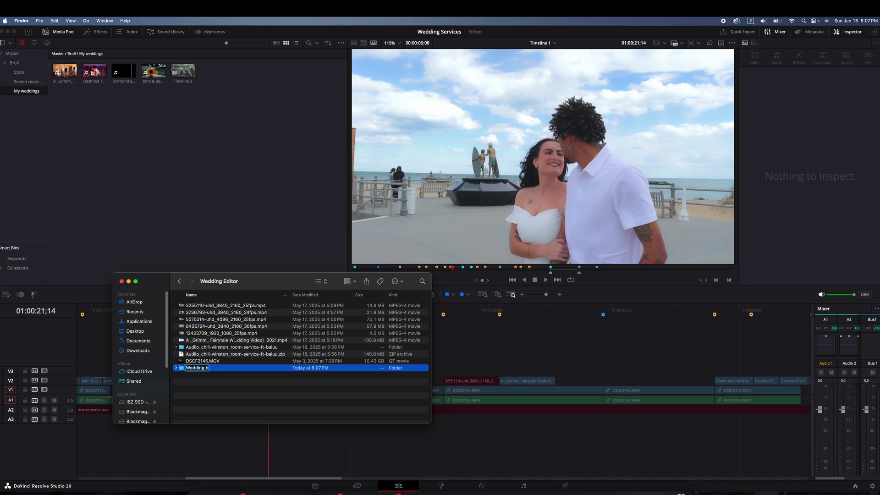
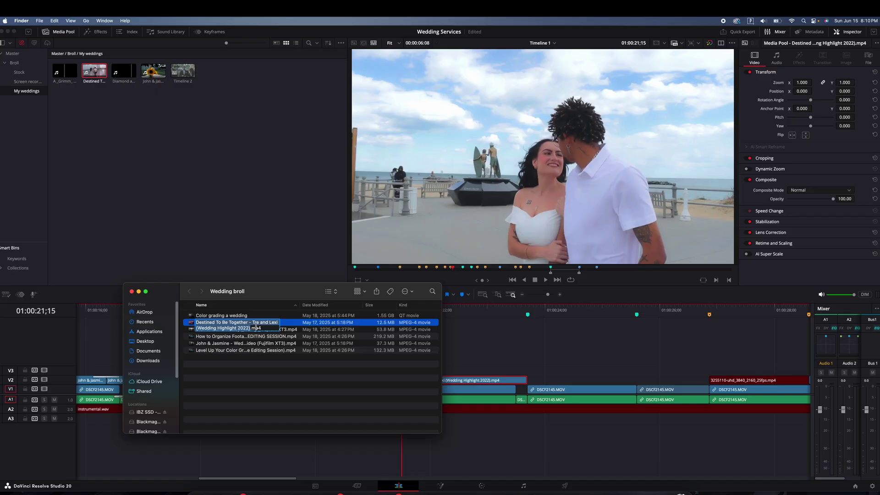
- Rename the "Destined To Be Together" file as "Wedding from" plus the editor's first name, and scrub its clip in the DaVinci Resolve timeline to 01:00:21;23
type("Wedding from")
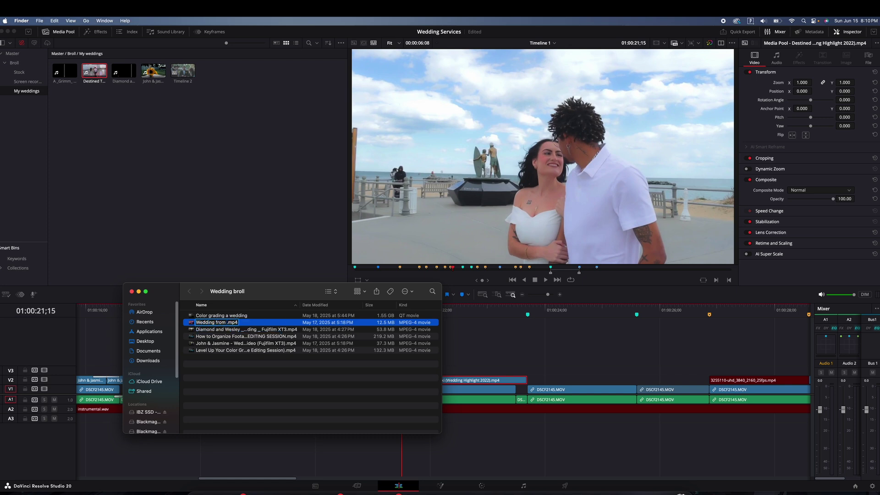
type(" Denzel")
key("Return")
left_click(516, 439)
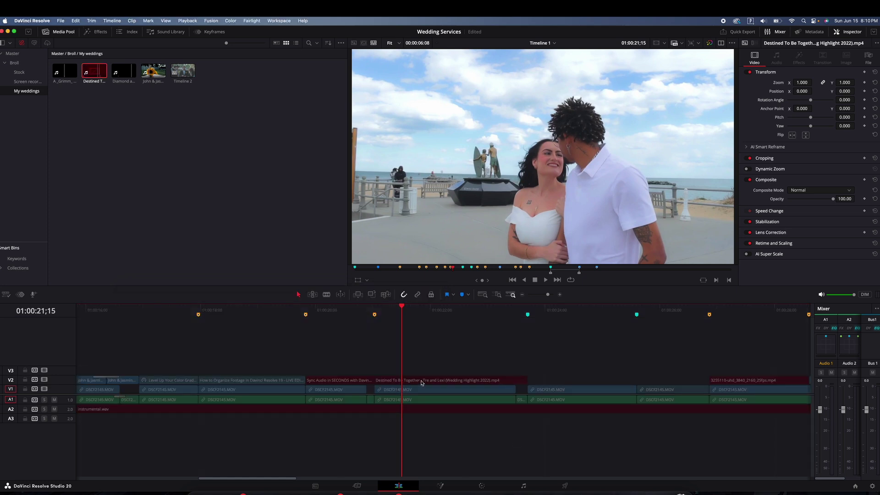
left_click_drag(394, 317, 417, 314)
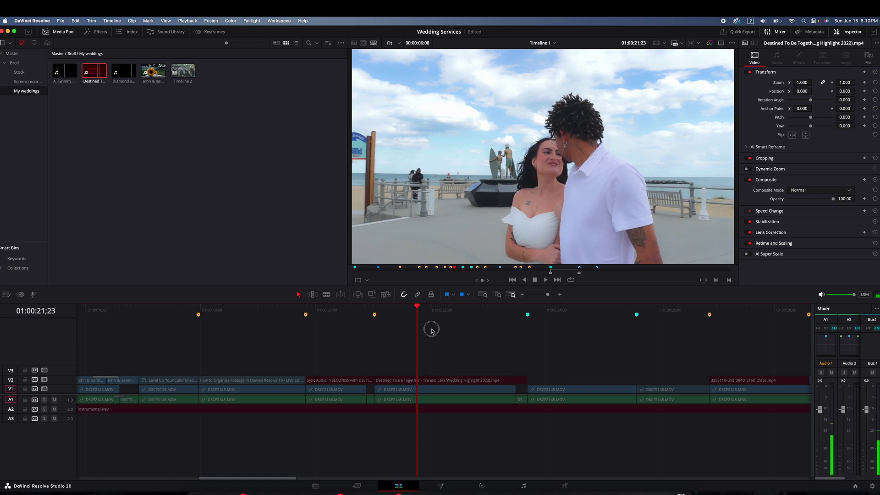
- Scrub the wedding clip around 01:00:22, save the Wedding Services project, and load the "3 Tips to Edit Faster" project from the Editing Tutorials folder
left_click_drag(425, 315, 451, 315)
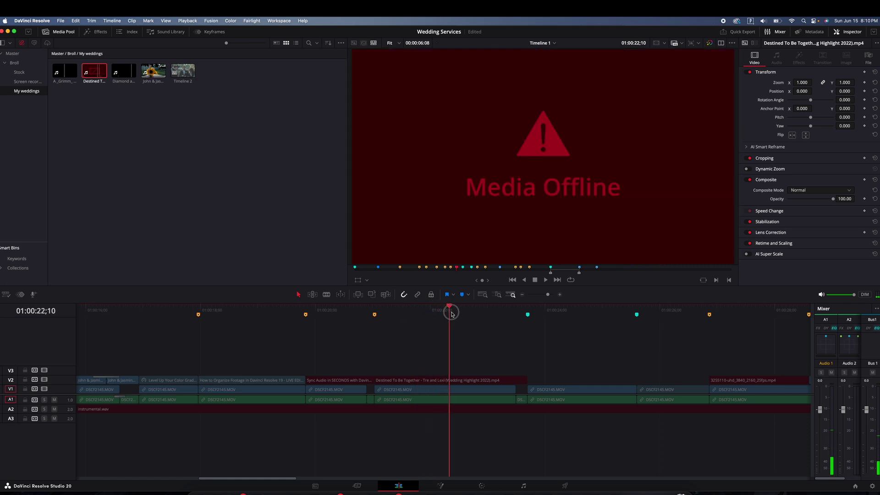
key("super+s")
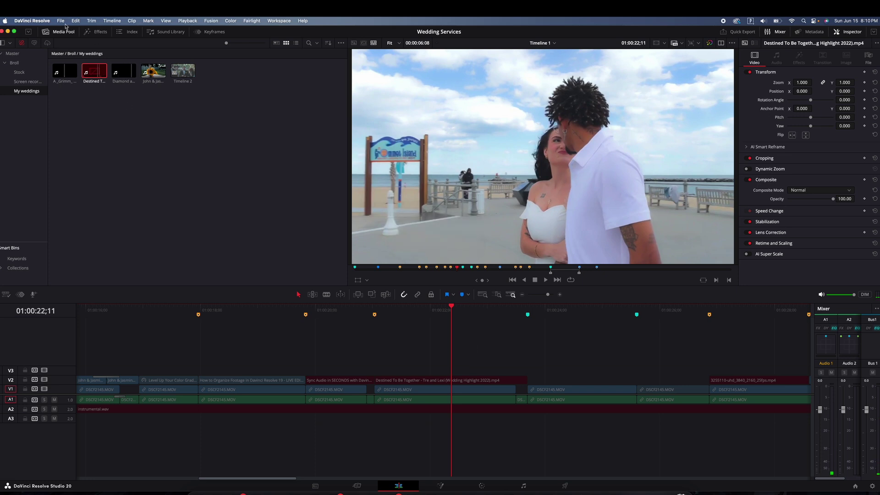
key("shift+1")
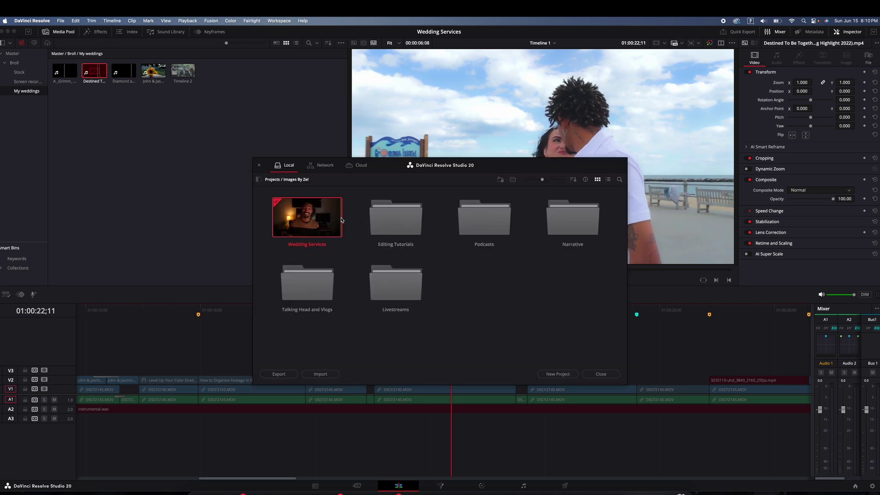
double_click(396, 218)
double_click(324, 227)
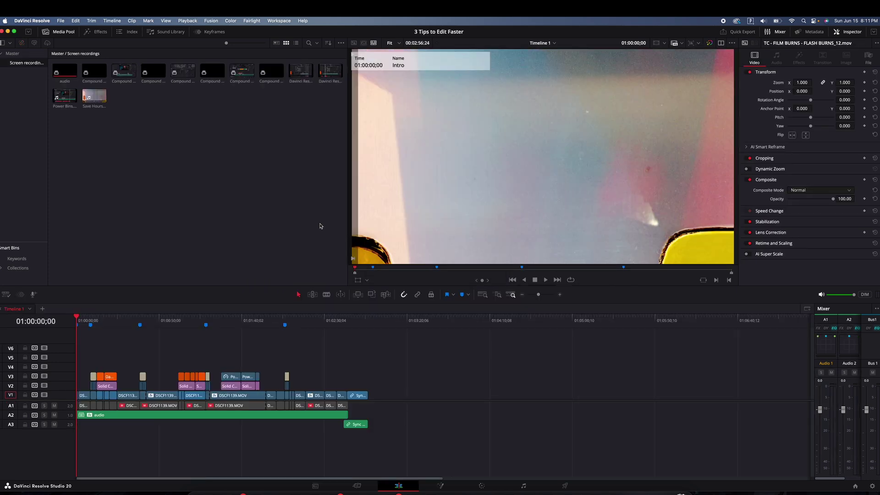
- Reload the Wedding Services project from the Images By Zel project folder and move the playhead to 01:00:21;18
key("shift+1")
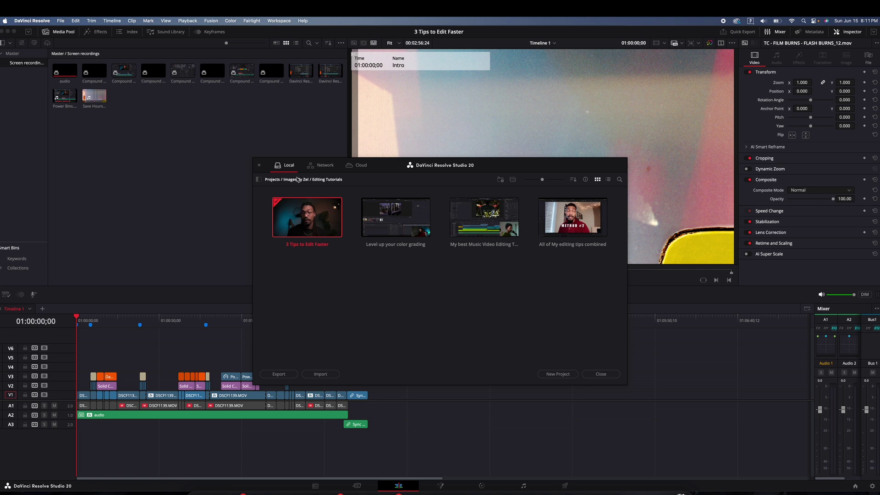
left_click(298, 180)
double_click(305, 215)
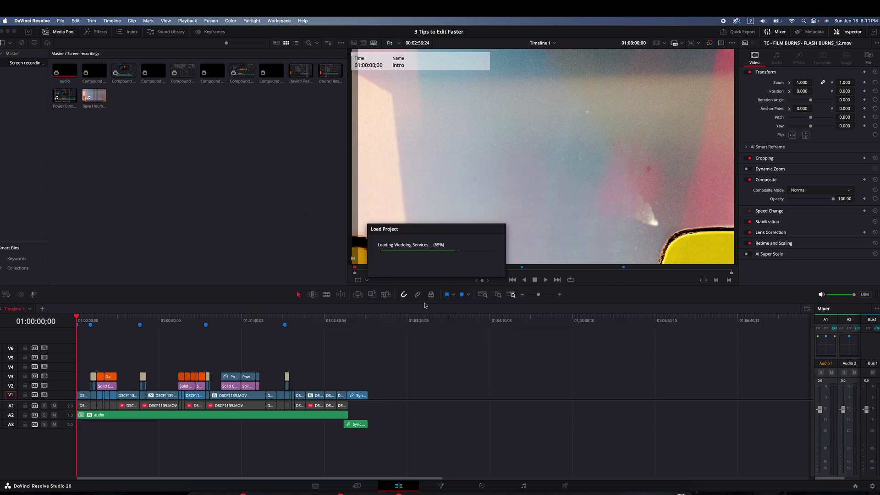
mouse_move(447, 315)
left_mouse_down()
mouse_move(550, 315)
mouse_move(457, 315)
left_mouse_up()
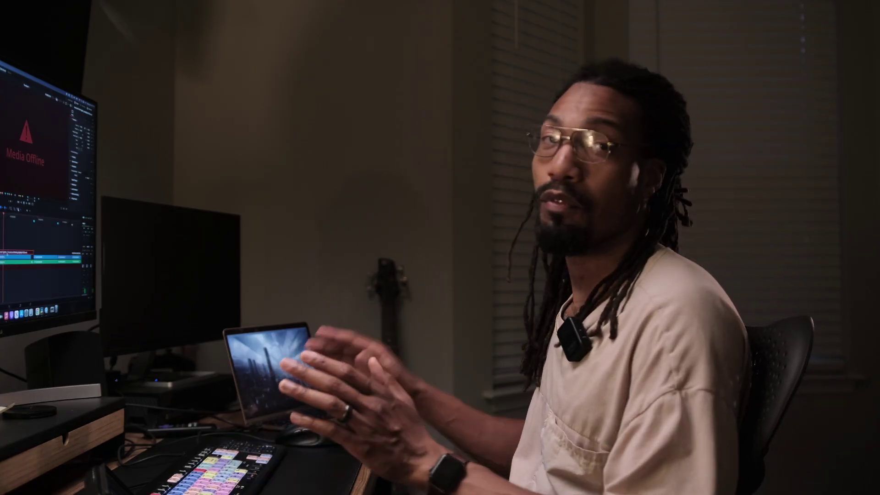
- Try to reveal the offline "Destined To Be Together" clip from the My weddings bin in Finder
right_click(10, 252)
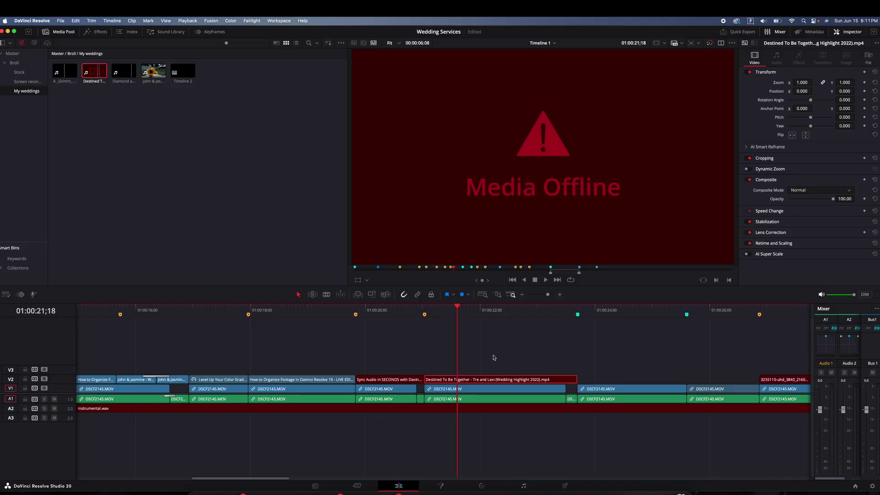
right_click(93, 70)
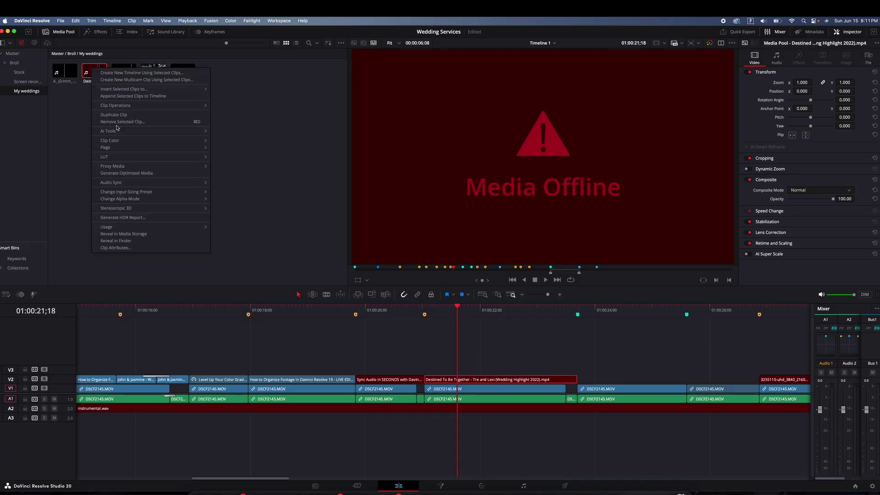
left_click(133, 242)
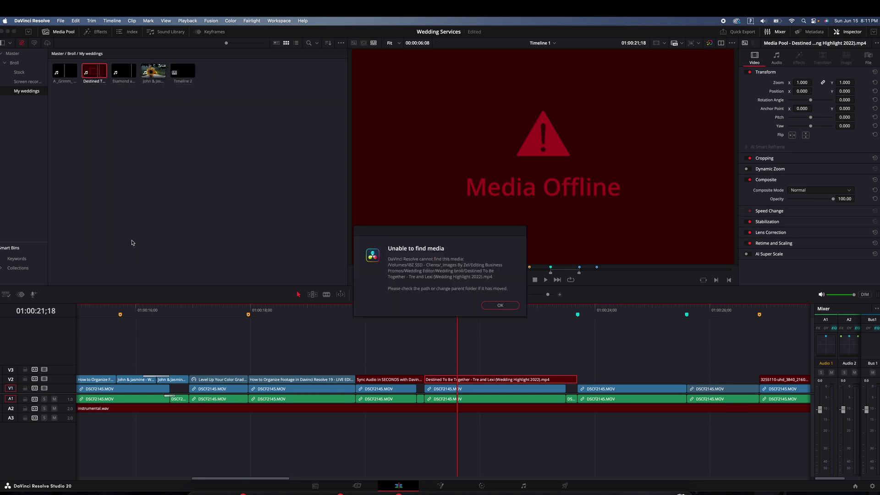
left_click(500, 305)
- Try to relink the My weddings bin's clips to the Wedding broll folder, declining the comprehensive search
right_click(146, 179)
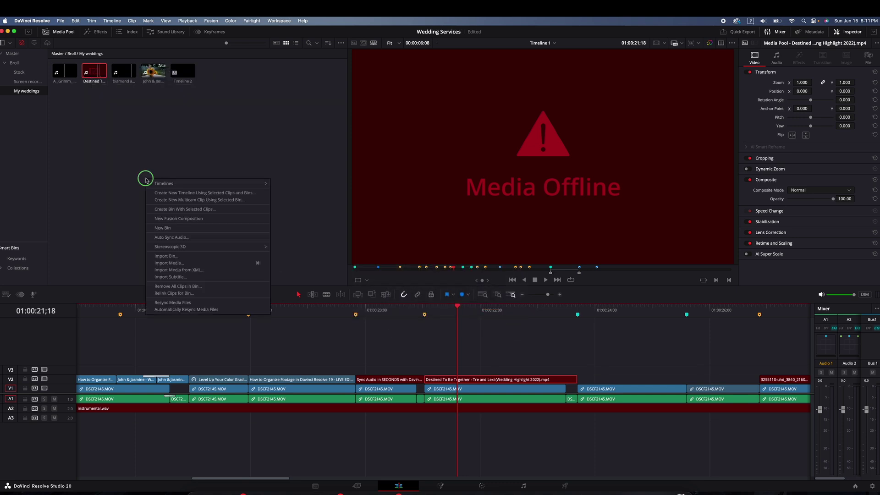
left_click(179, 294)
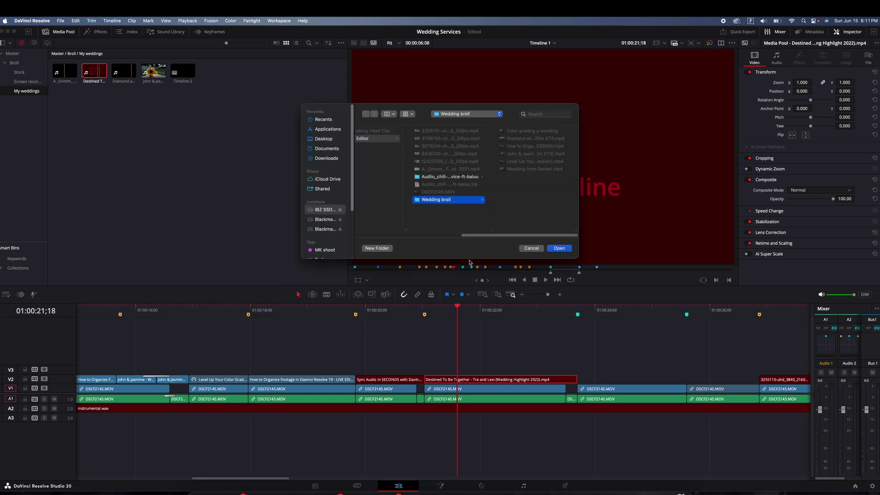
left_click(559, 248)
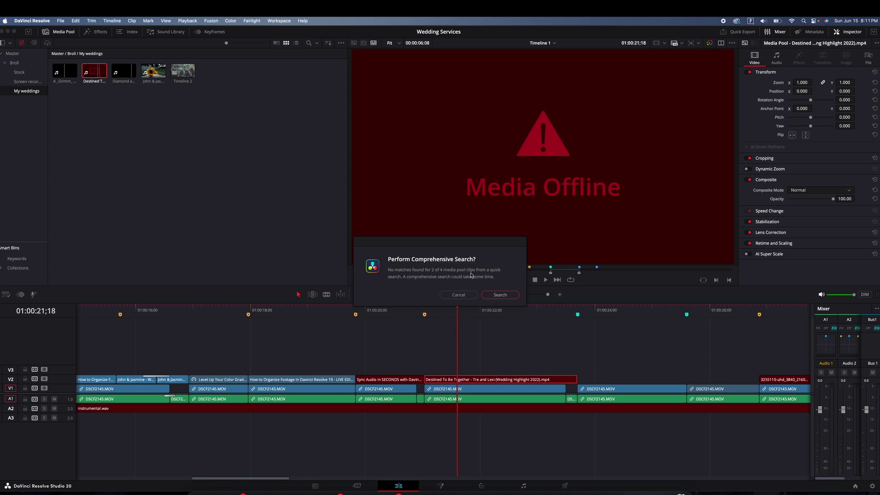
left_click(459, 295)
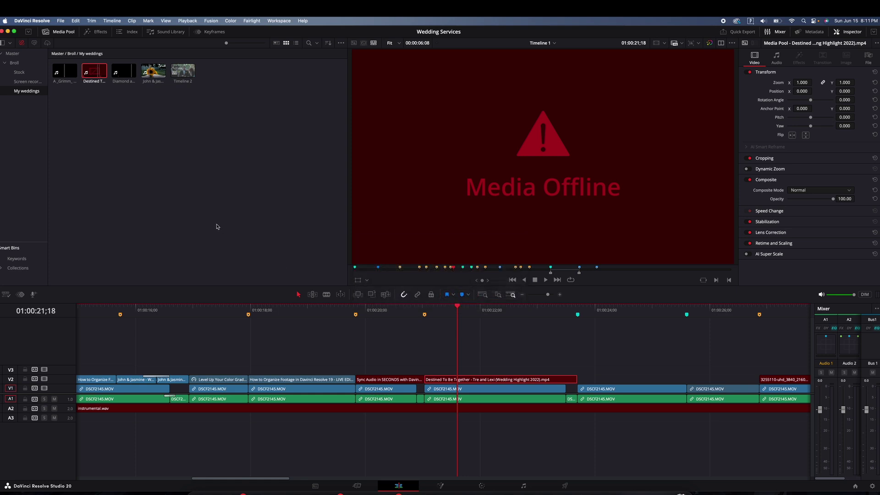
right_click(97, 79)
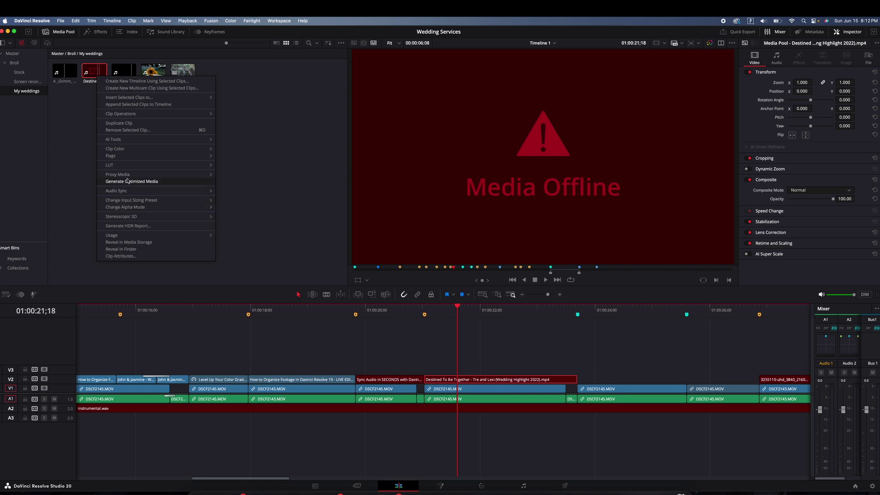
mouse_move(130, 142)
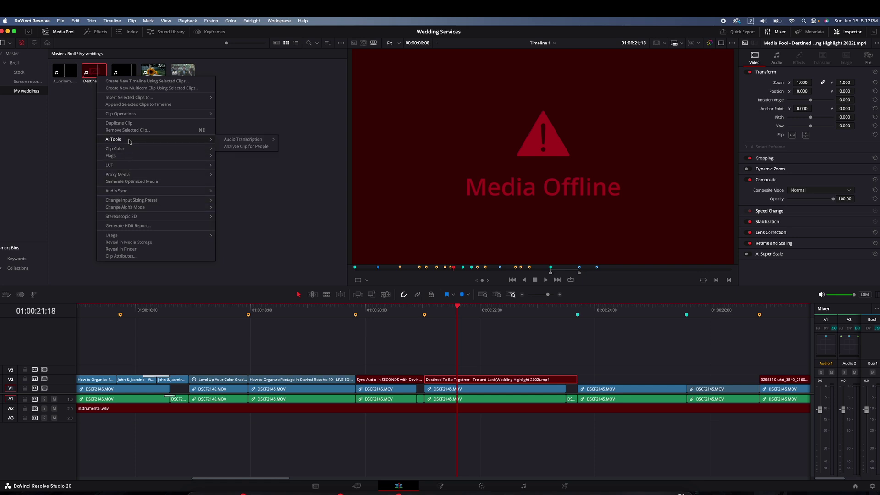
left_click(257, 239)
right_click(260, 243)
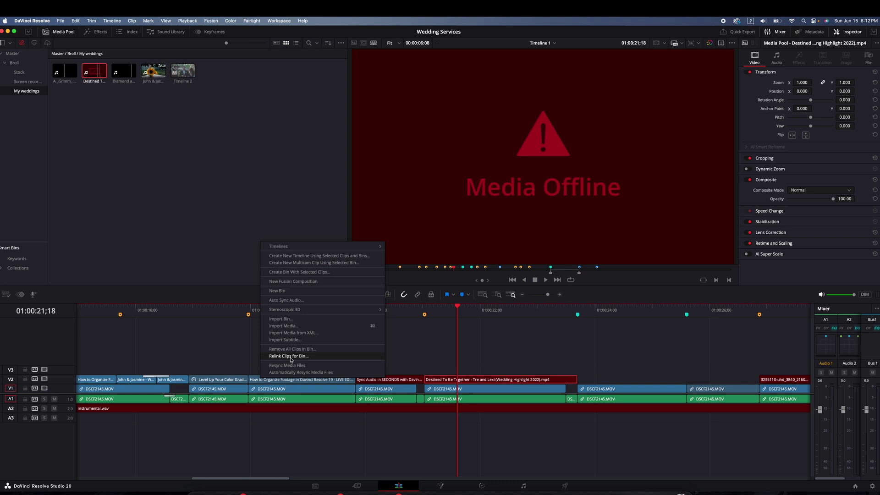
left_click(133, 151)
- Link the offline "Destined To Be Together" clip's full resolution media to the renamed "Wedding from" video in Wedding Editor/Wedding broll on the IBZ SSD
left_click(96, 75)
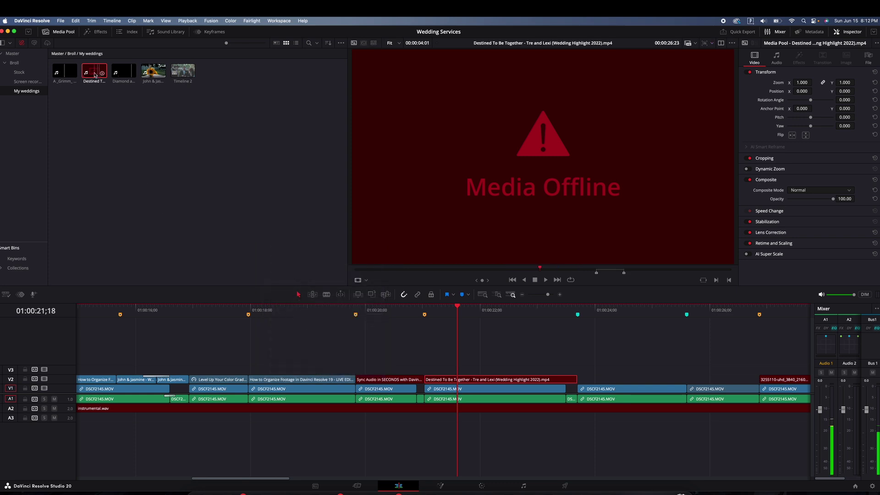
right_click(95, 75)
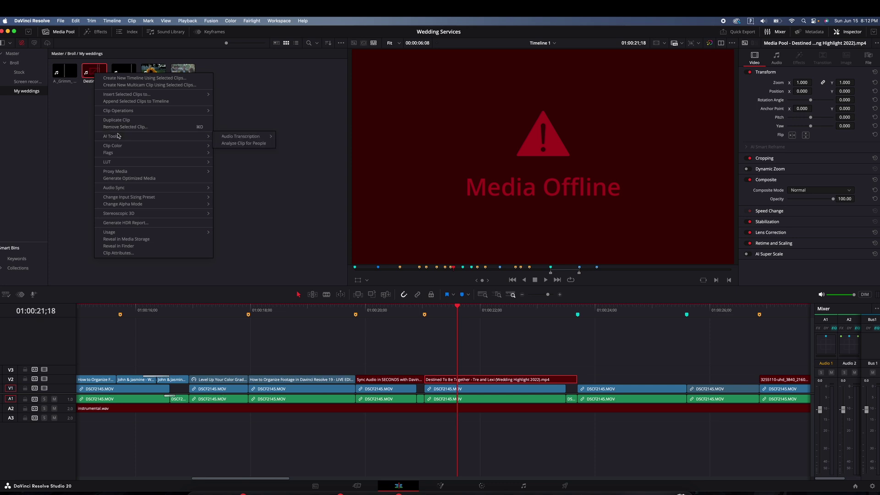
mouse_move(130, 168)
mouse_move(174, 173)
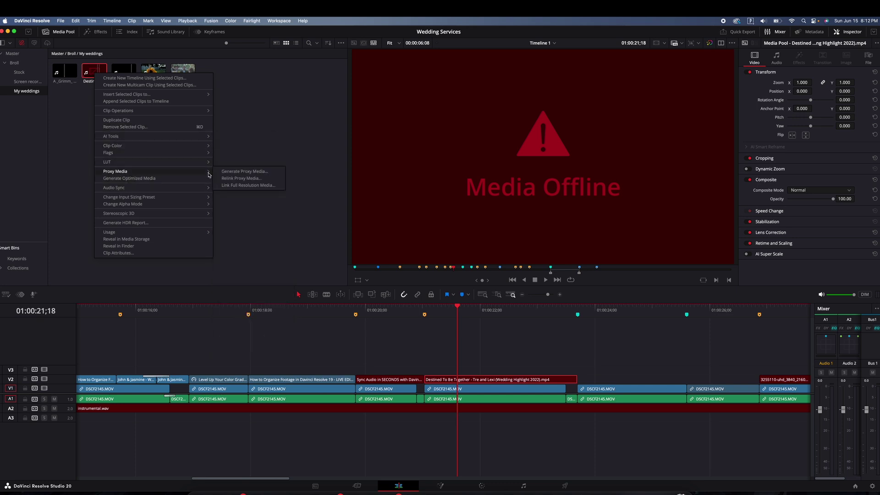
left_click(254, 186)
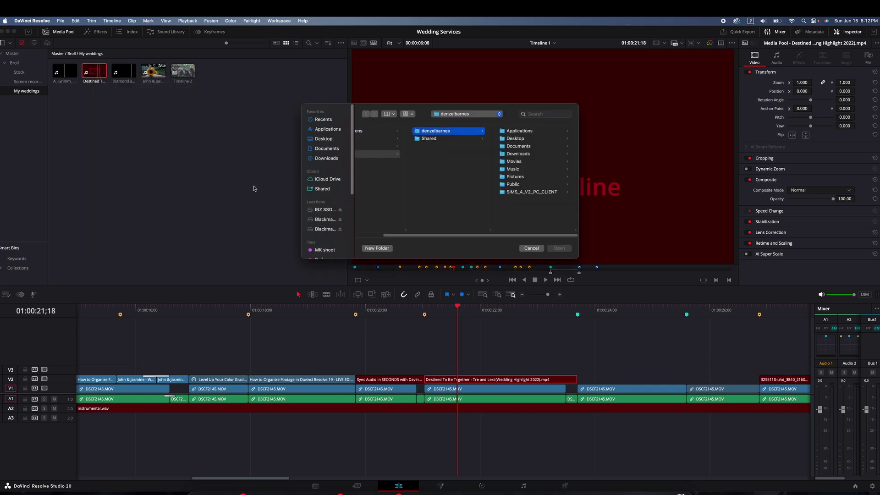
left_click(320, 210)
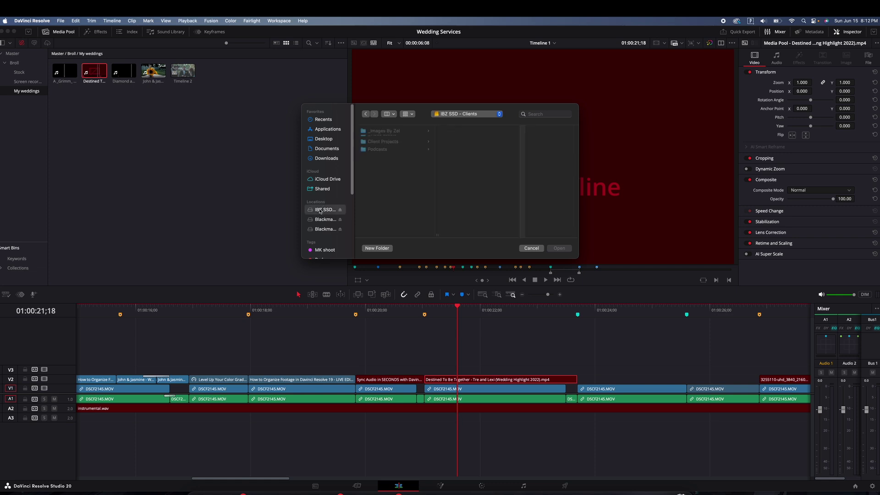
left_click(392, 132)
left_click(475, 146)
left_click(520, 139)
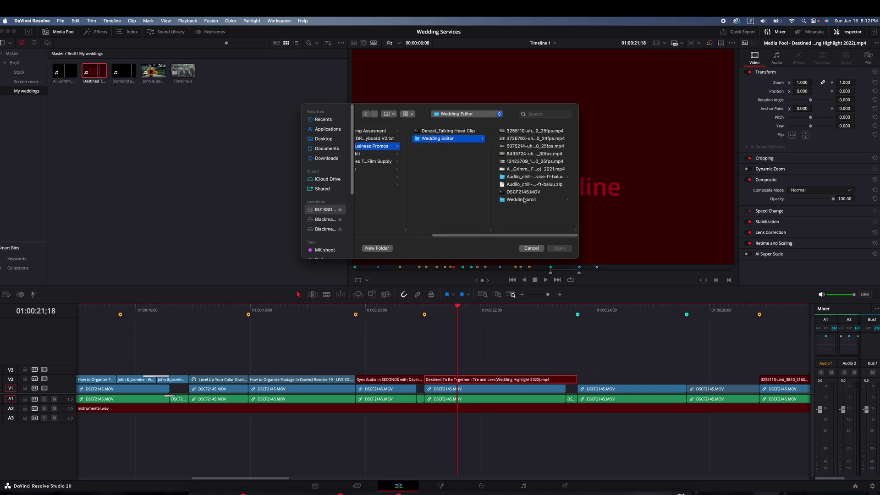
left_click(523, 200)
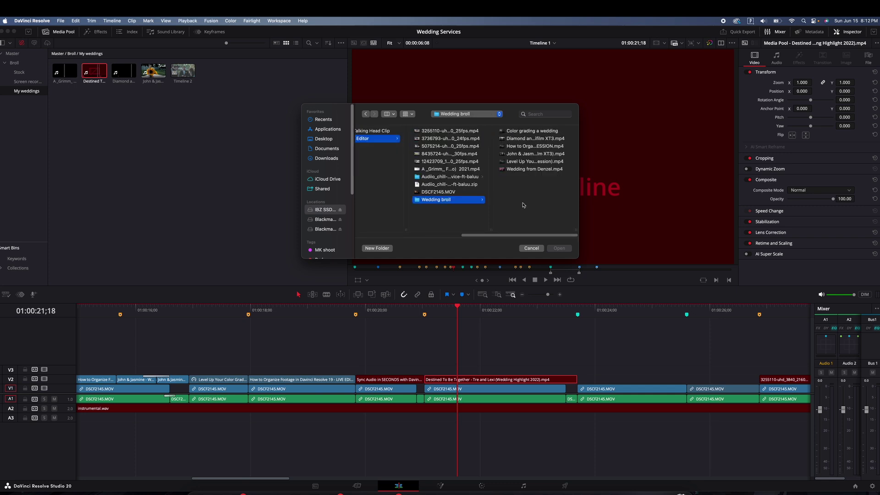
left_click(530, 169)
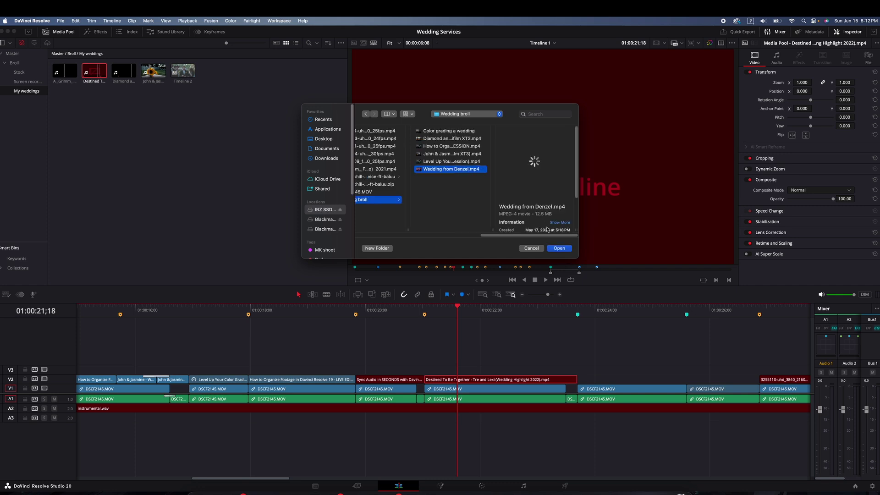
left_click(557, 249)
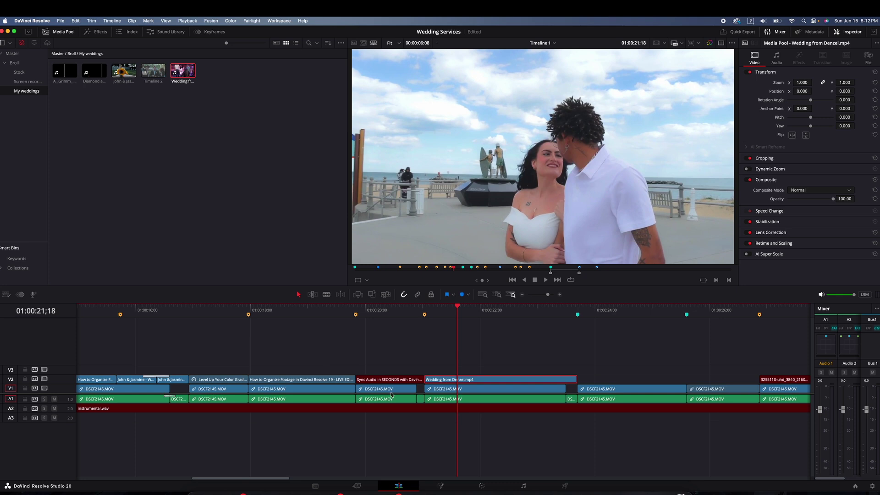
- Undo and redo the full resolution link to compare the clip before and after, and scrub through the relinked clip
left_click(472, 365)
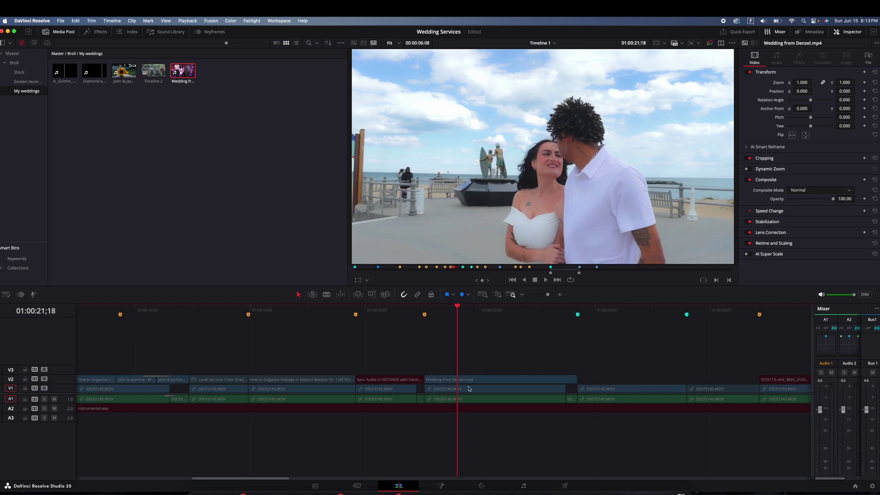
key("super+z")
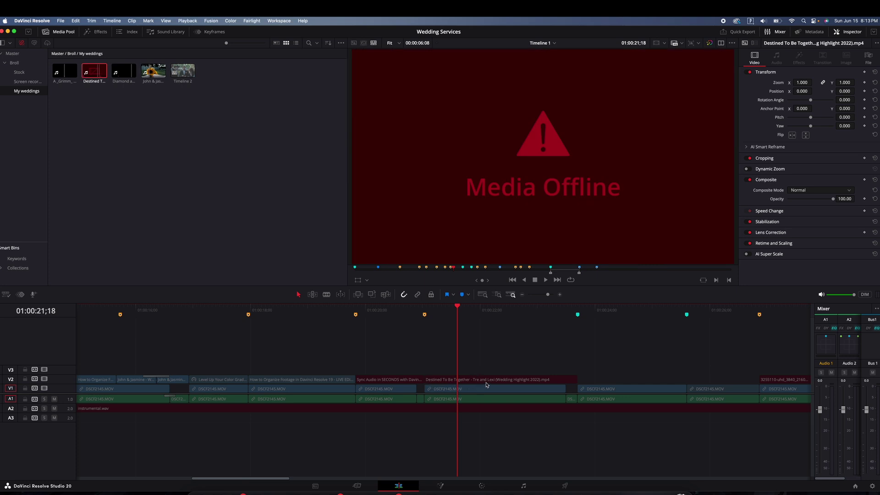
key("super+shift+z")
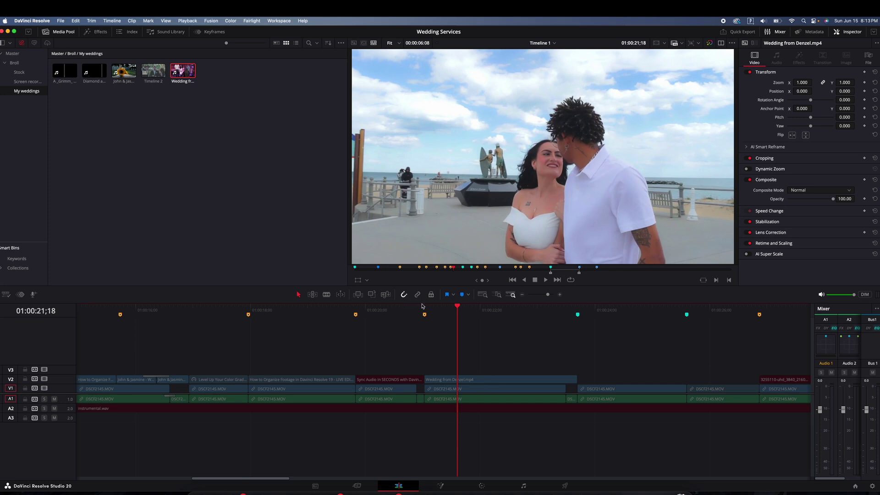
left_click_drag(425, 312, 481, 320)
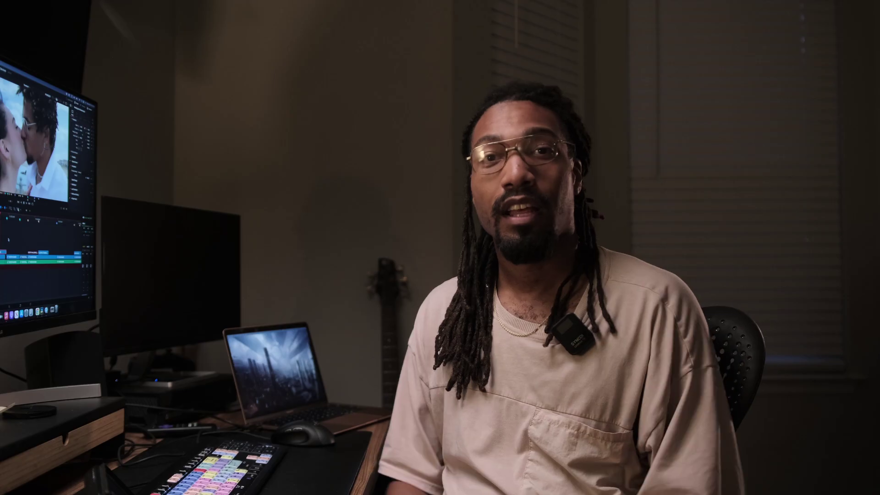